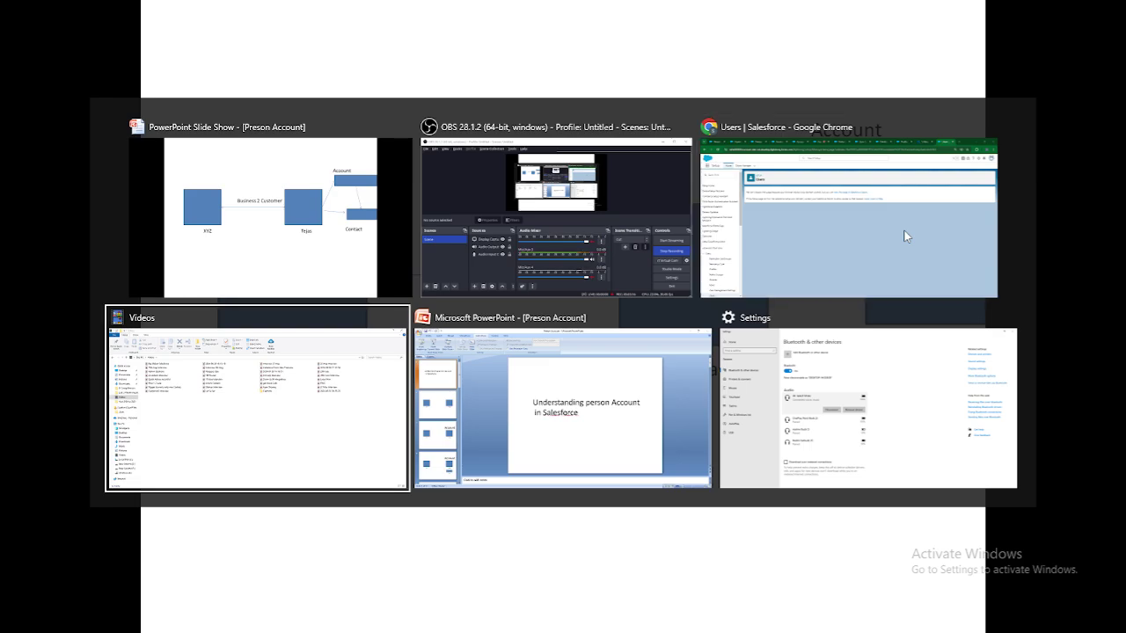
In Object Manager, search 'Person' and open the Person Accounts settings page.
left_click(876, 225)
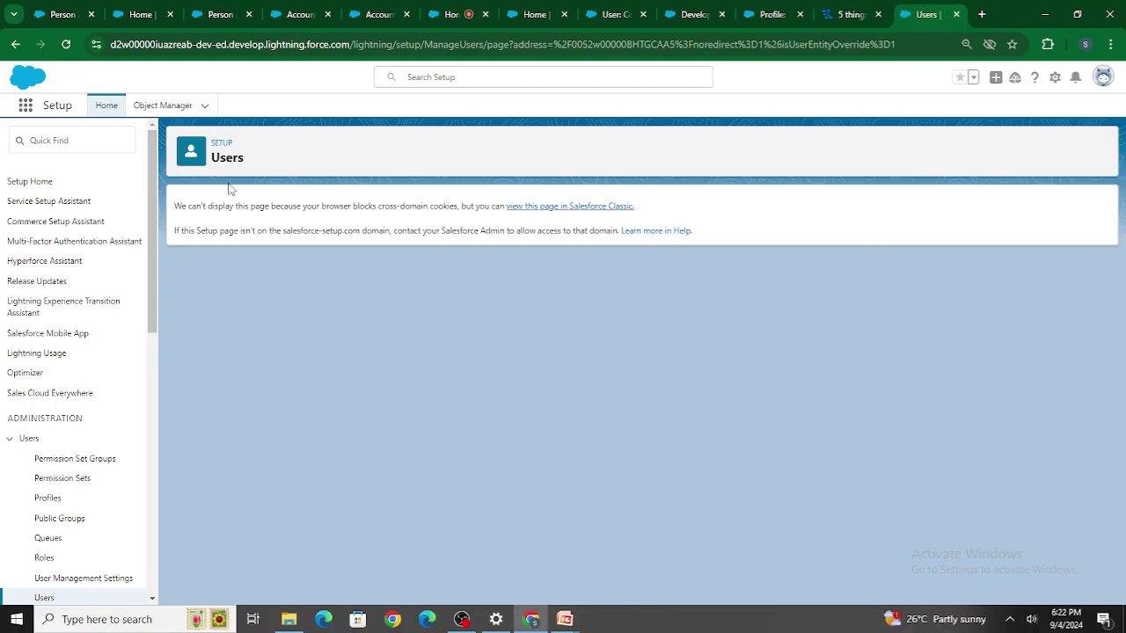
left_click(169, 106)
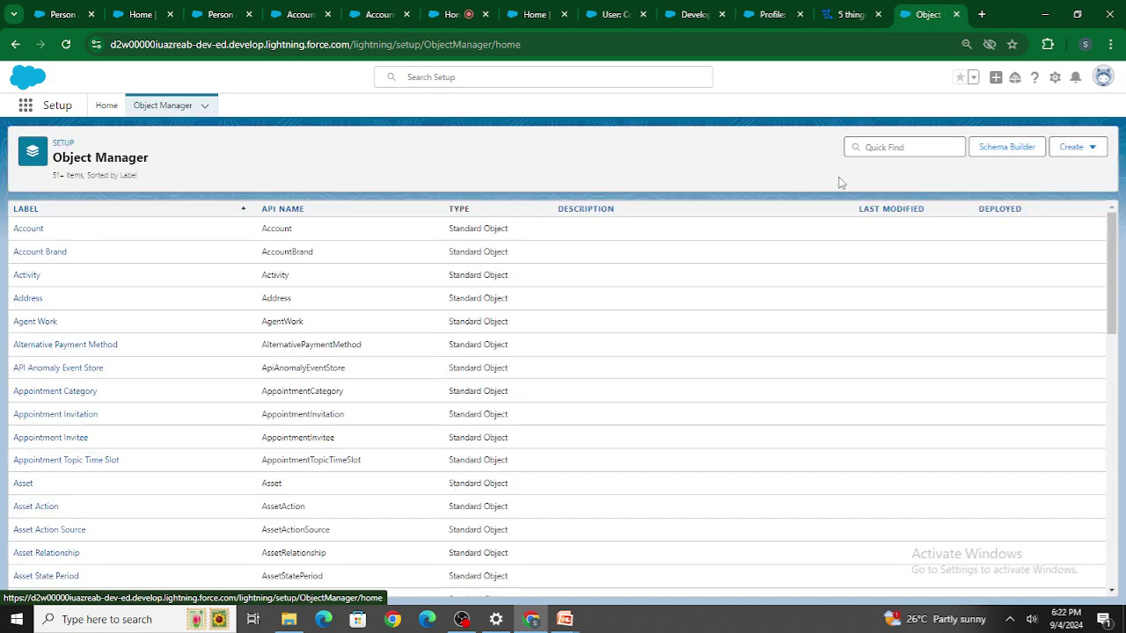
left_click(917, 146)
type("Person")
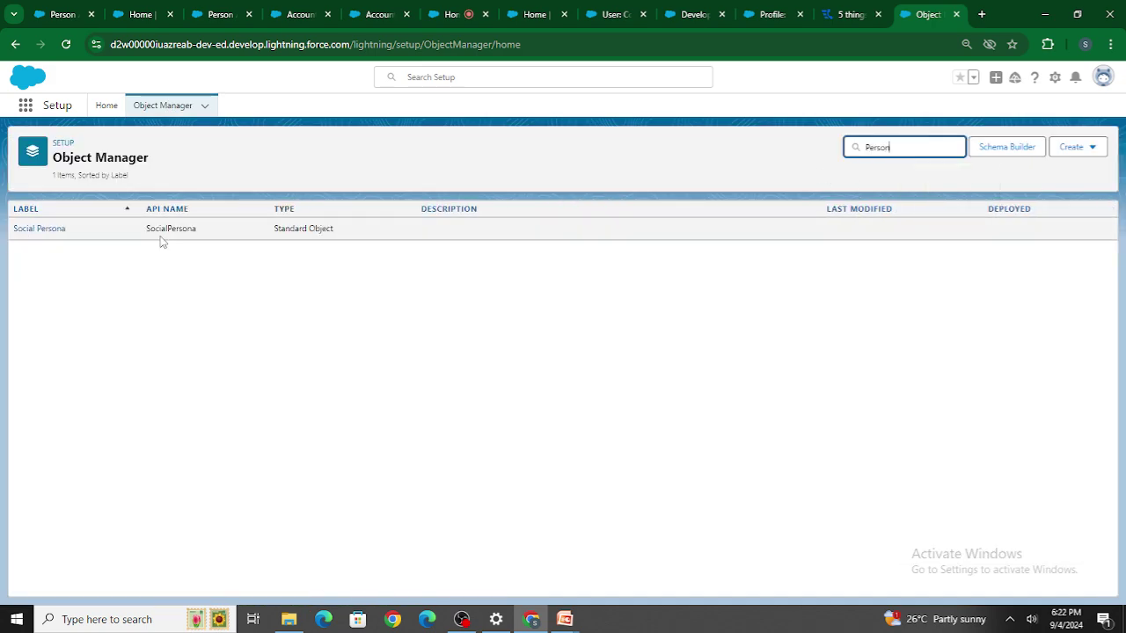
left_click(234, 168)
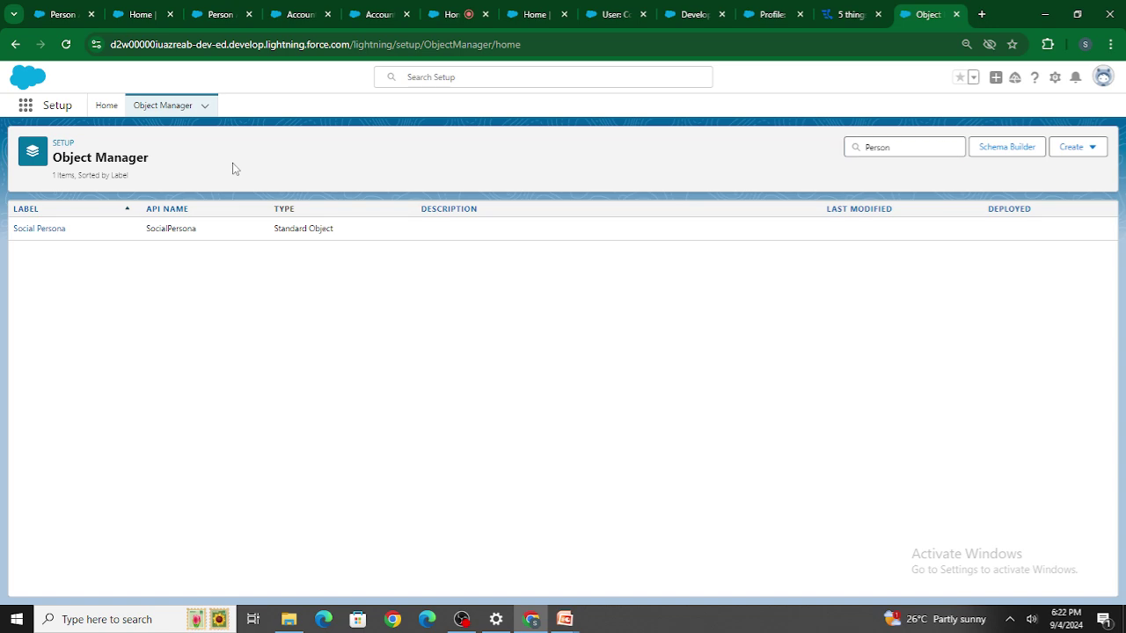
left_click(65, 18)
scroll(418, 353, "up", 4)
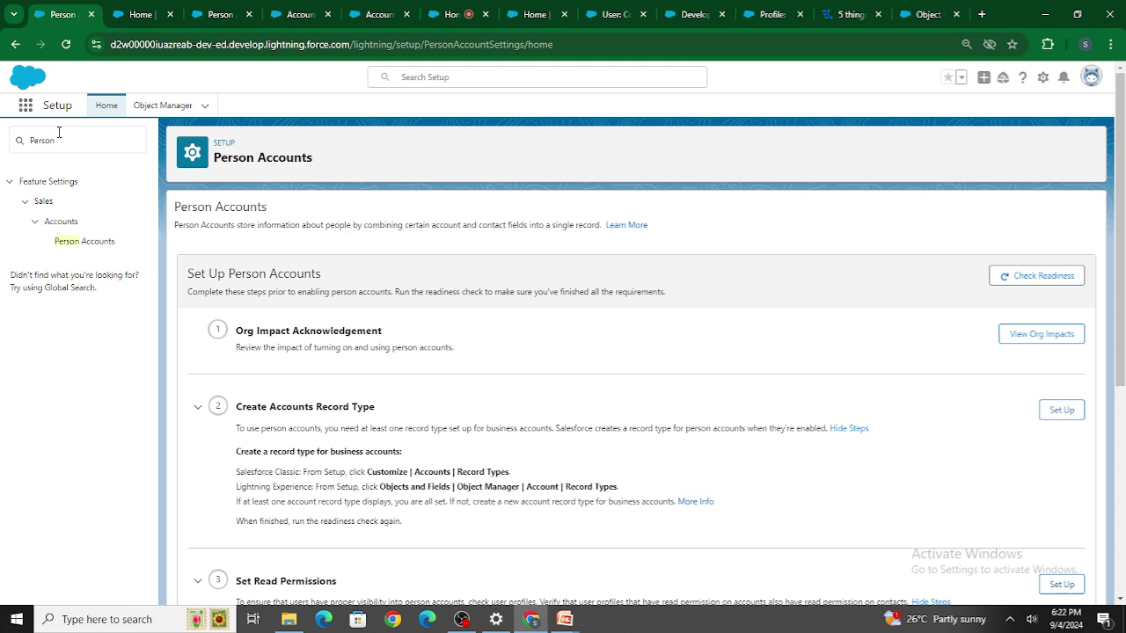
double_click(27, 139)
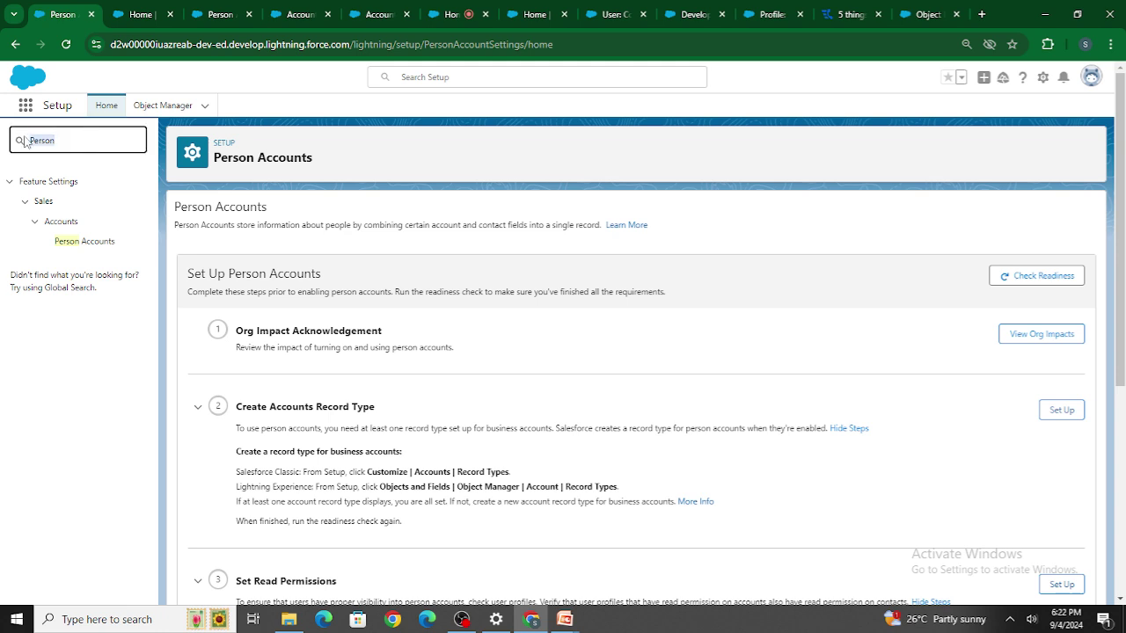
left_click(306, 257)
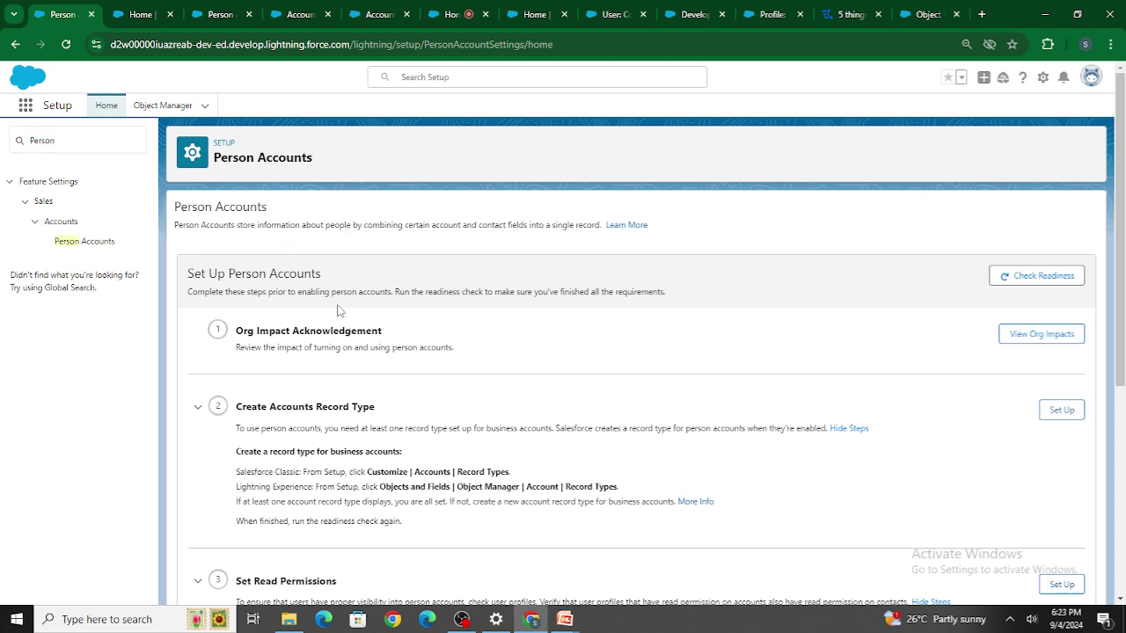
scroll(349, 327, "down", 4)
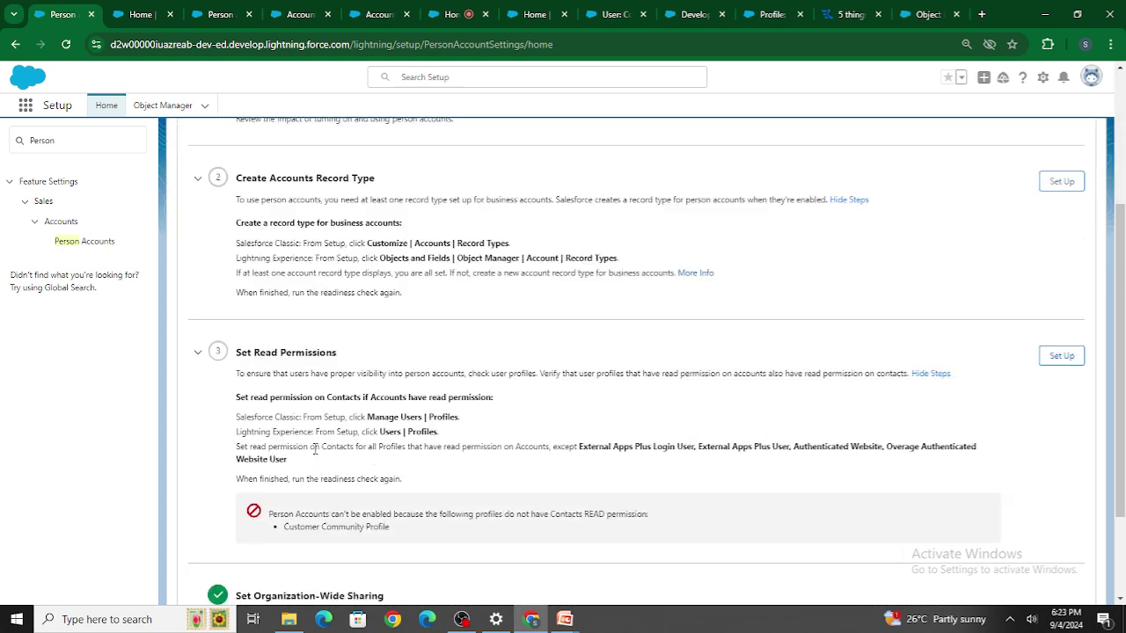
scroll(316, 455, "up", 4)
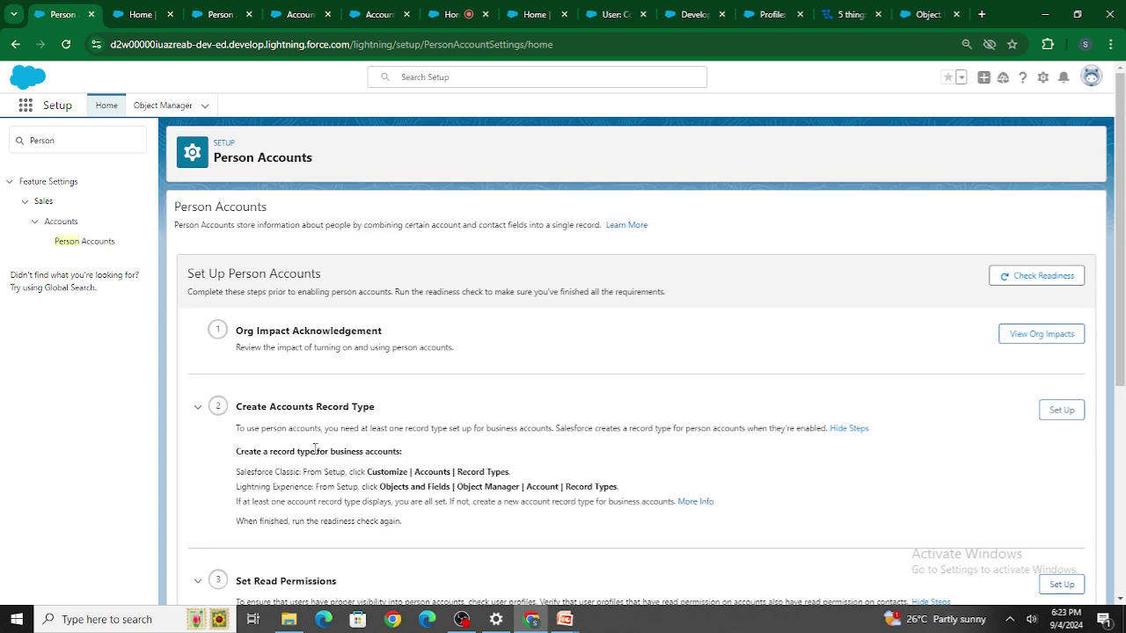
left_click_drag(235, 331, 379, 336)
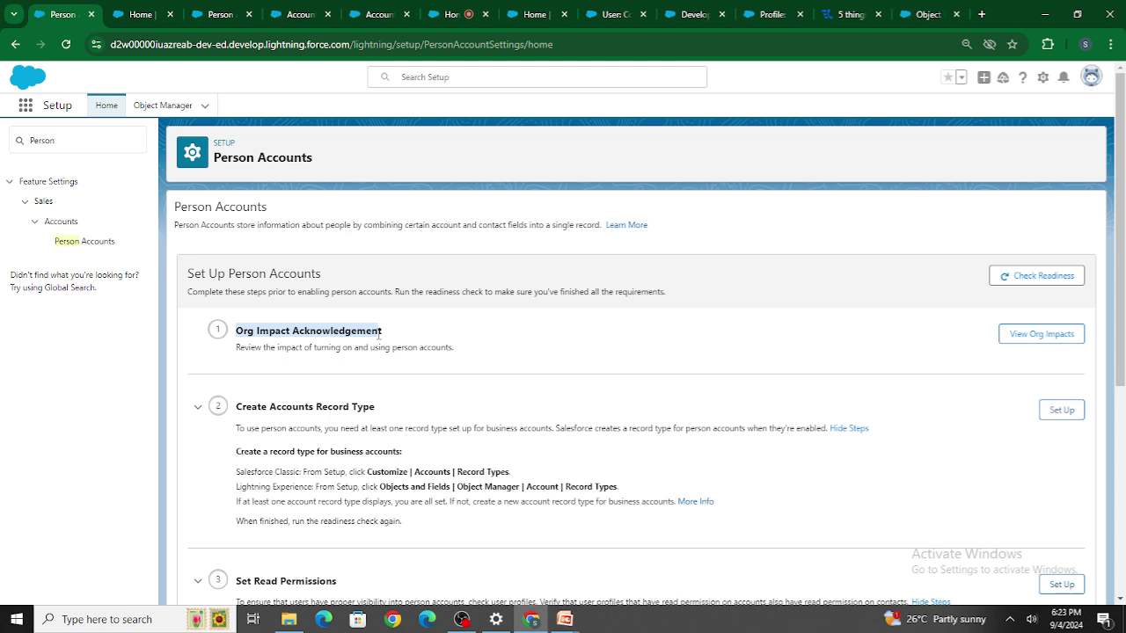
left_click_drag(235, 406, 359, 419)
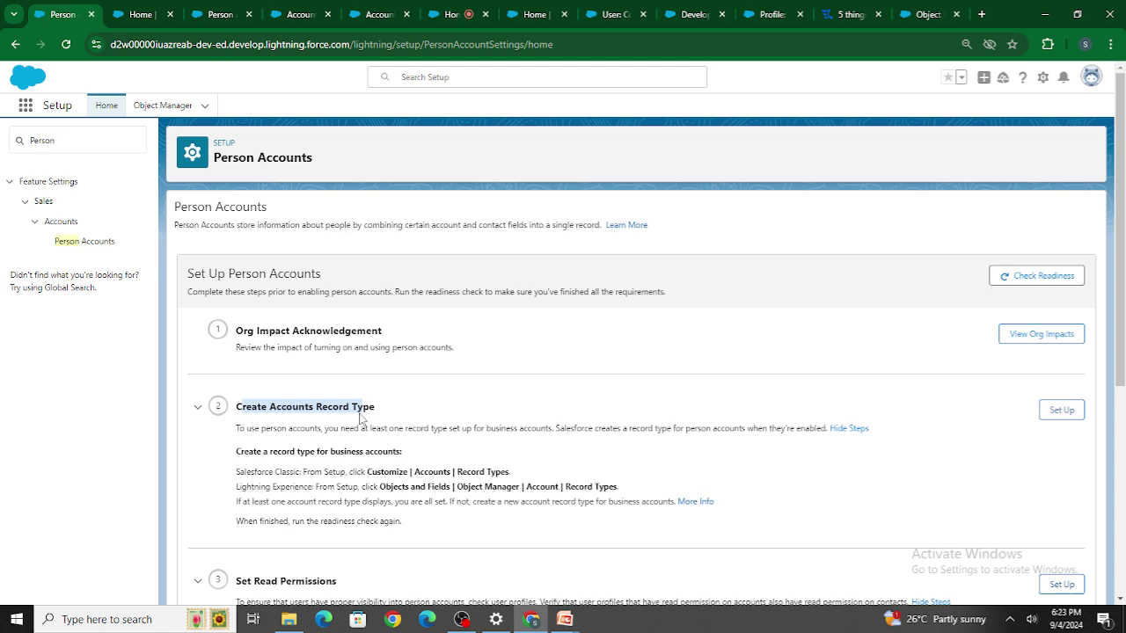
double_click(496, 487)
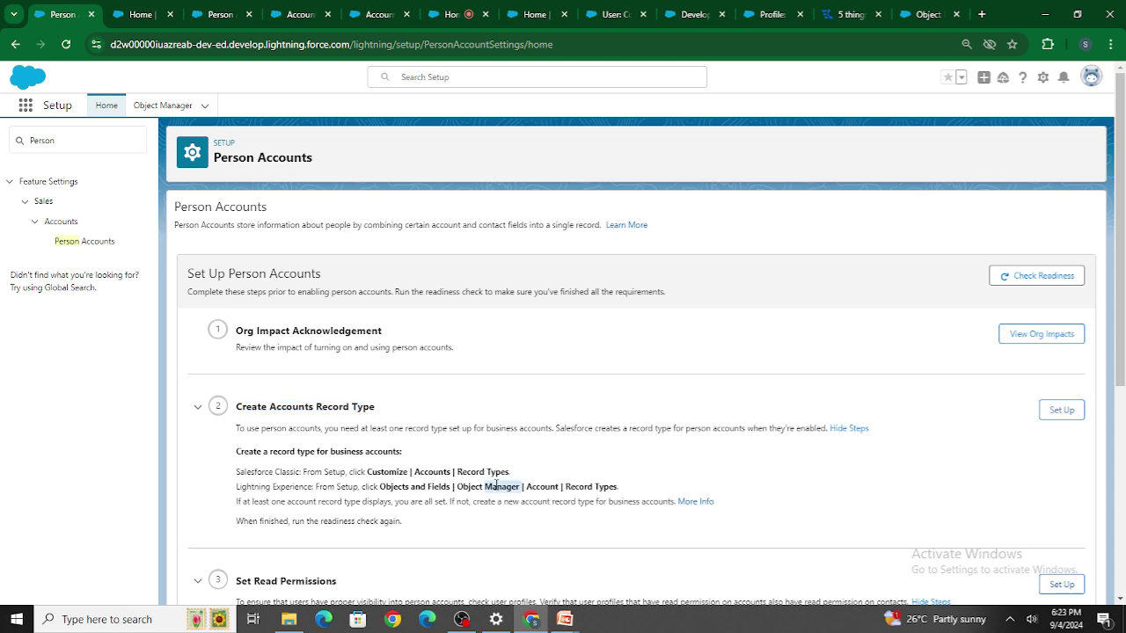
left_click(591, 498)
left_click_drag(236, 406, 526, 454)
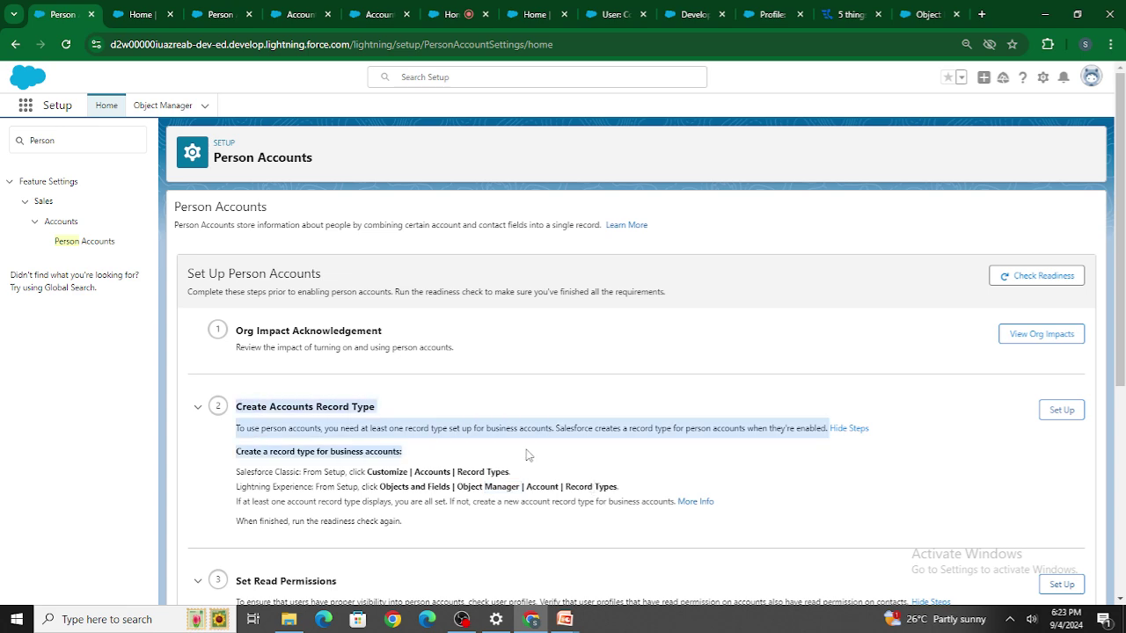
scroll(526, 455, "down", 2)
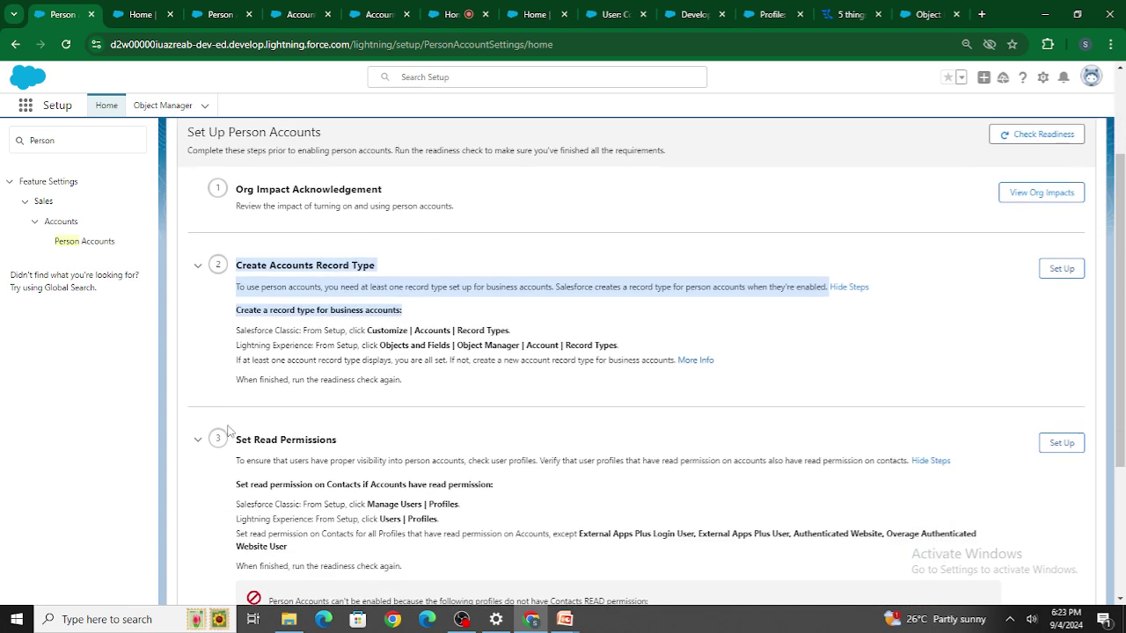
left_click_drag(227, 430, 334, 475)
left_click(296, 444)
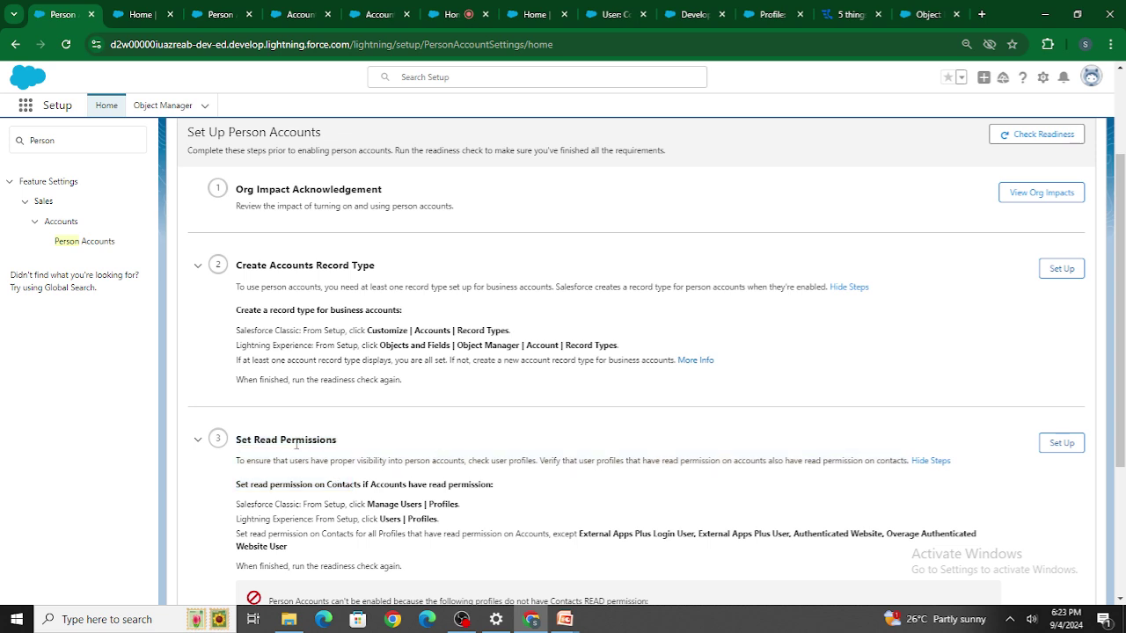
double_click(261, 435)
double_click(308, 439)
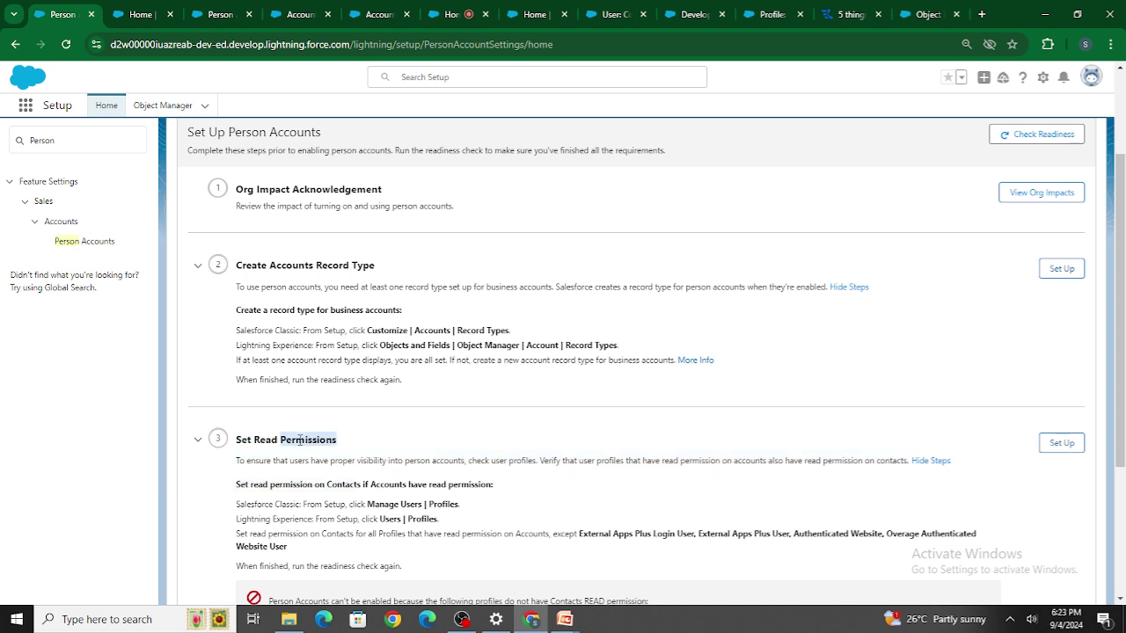
left_click_drag(579, 533, 580, 552)
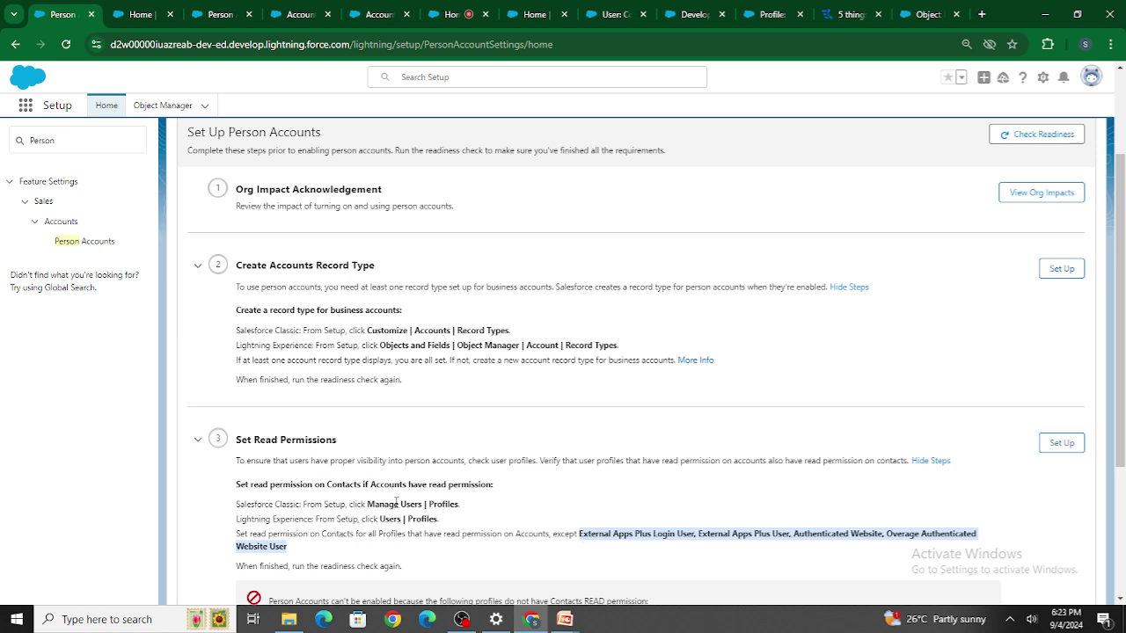
double_click(358, 486)
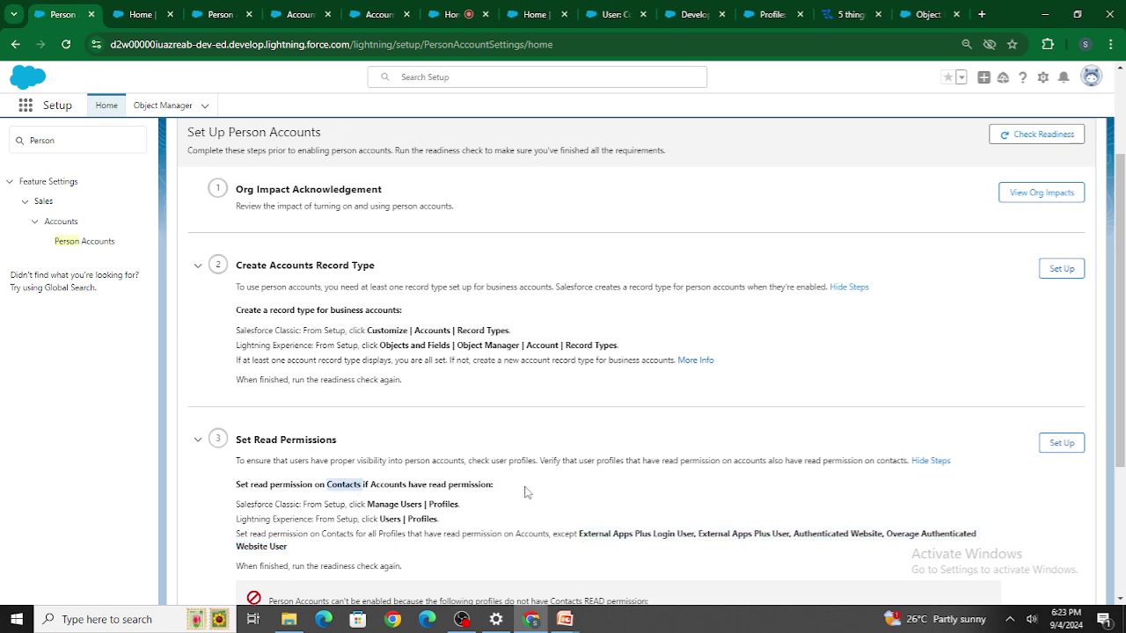
left_click_drag(527, 490, 238, 476)
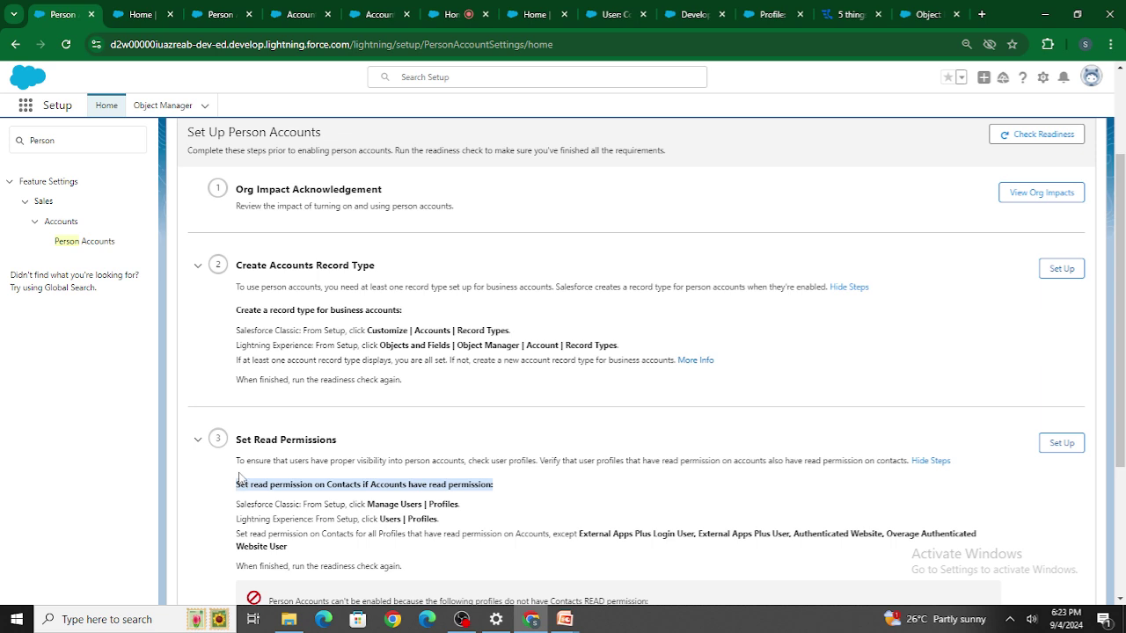
double_click(355, 486)
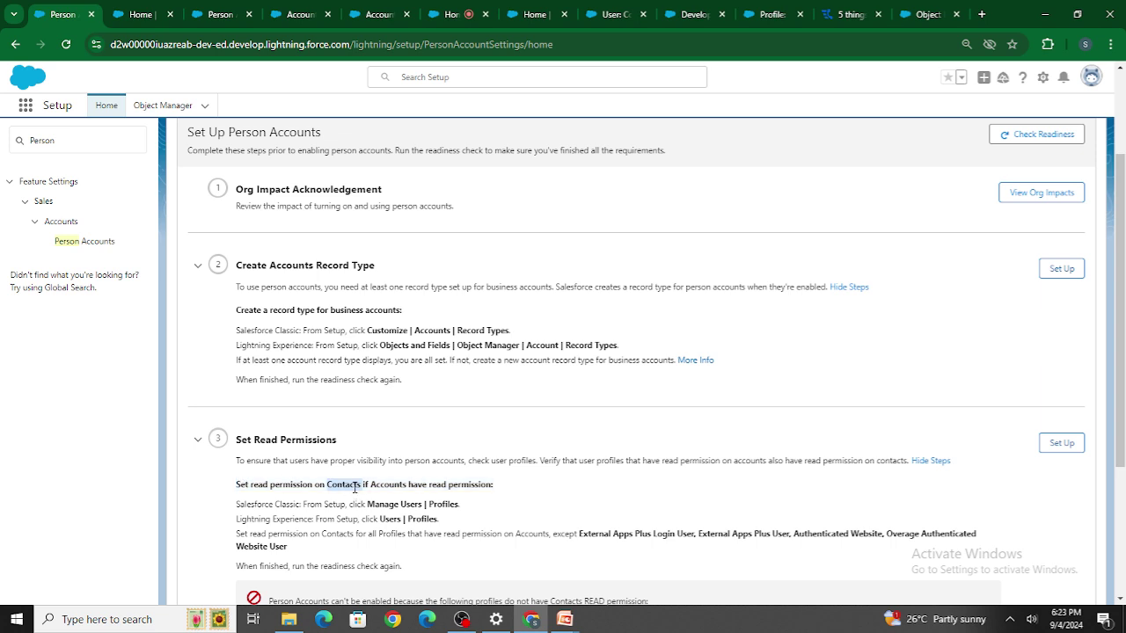
scroll(355, 486, "down", 3)
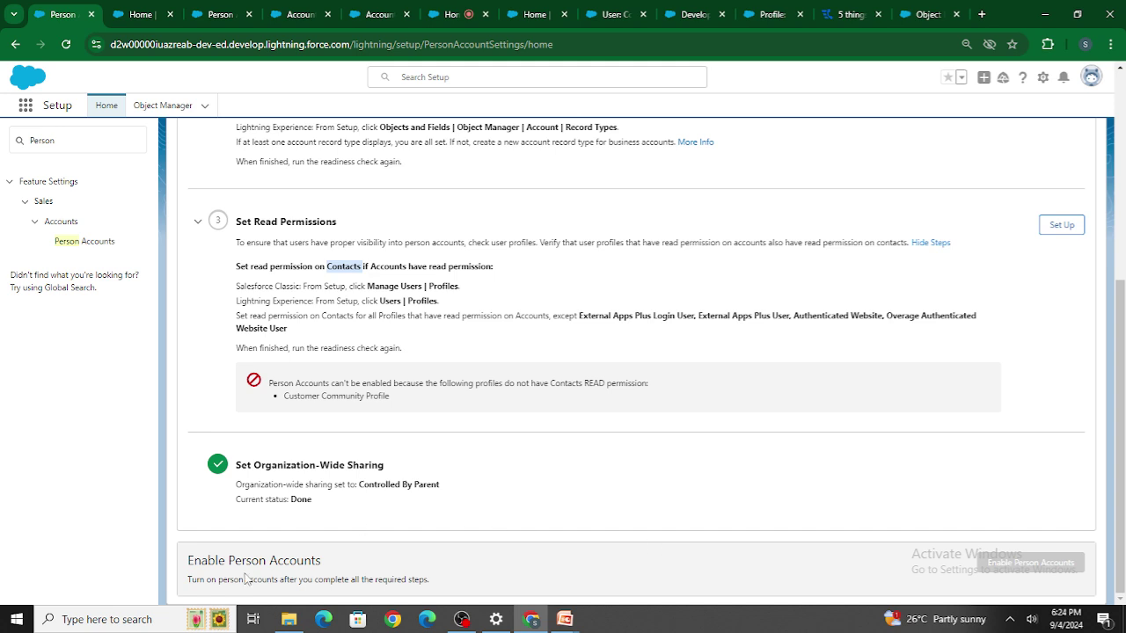
Highlight the Enable Person Accounts description and scroll through the listed setup steps.
left_click_drag(219, 578, 385, 576)
scroll(477, 394, "up", 5)
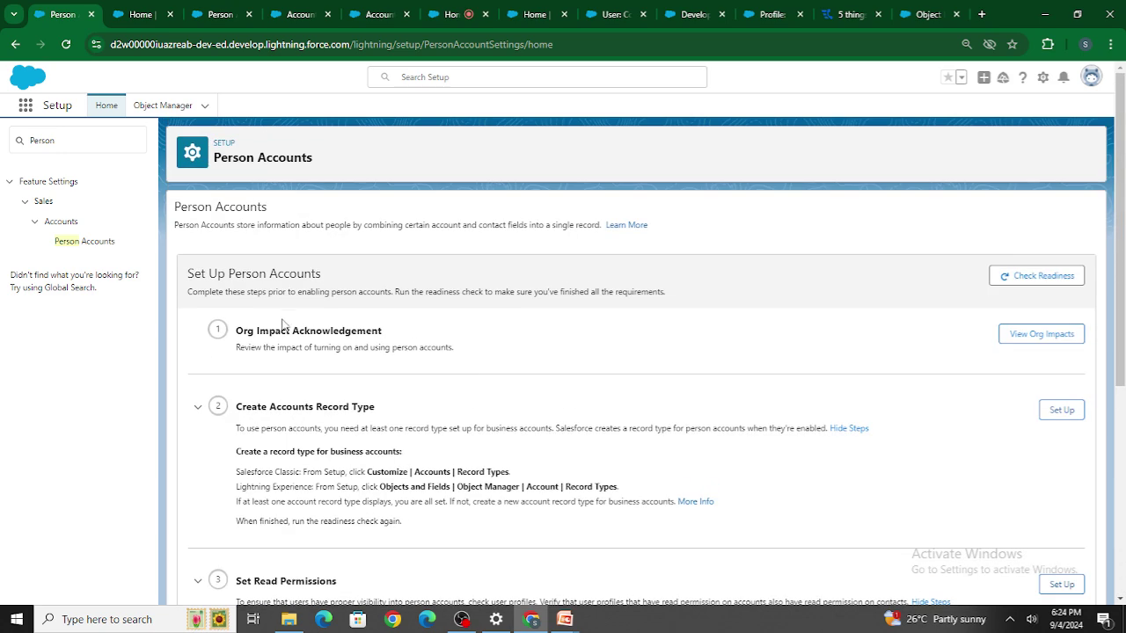
scroll(380, 450, "down", 4)
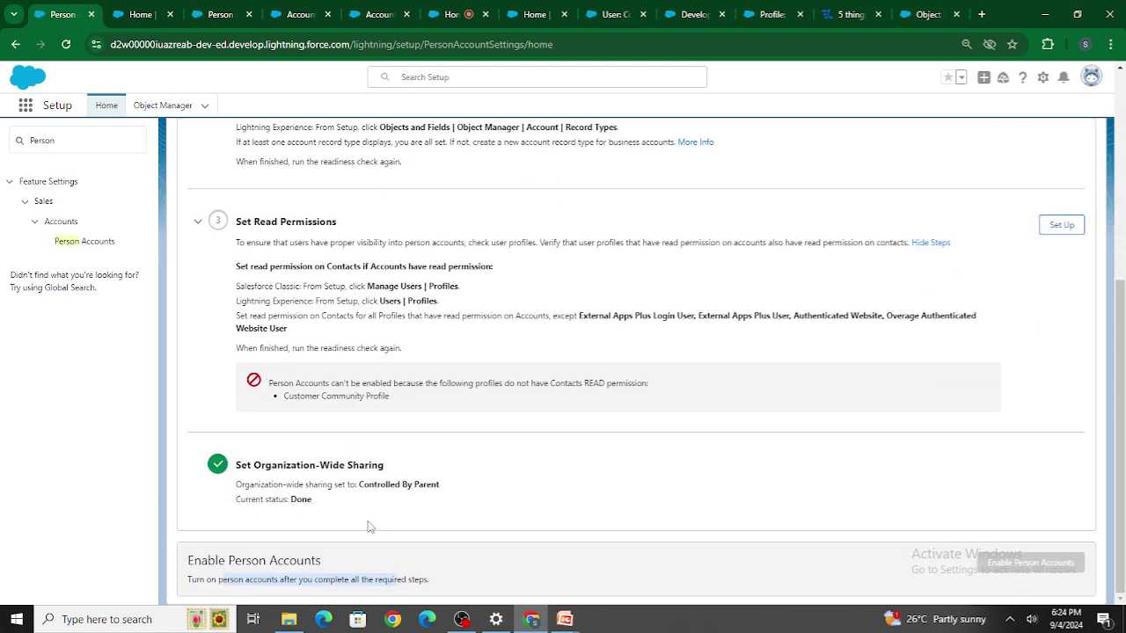
scroll(449, 452, "up", 2)
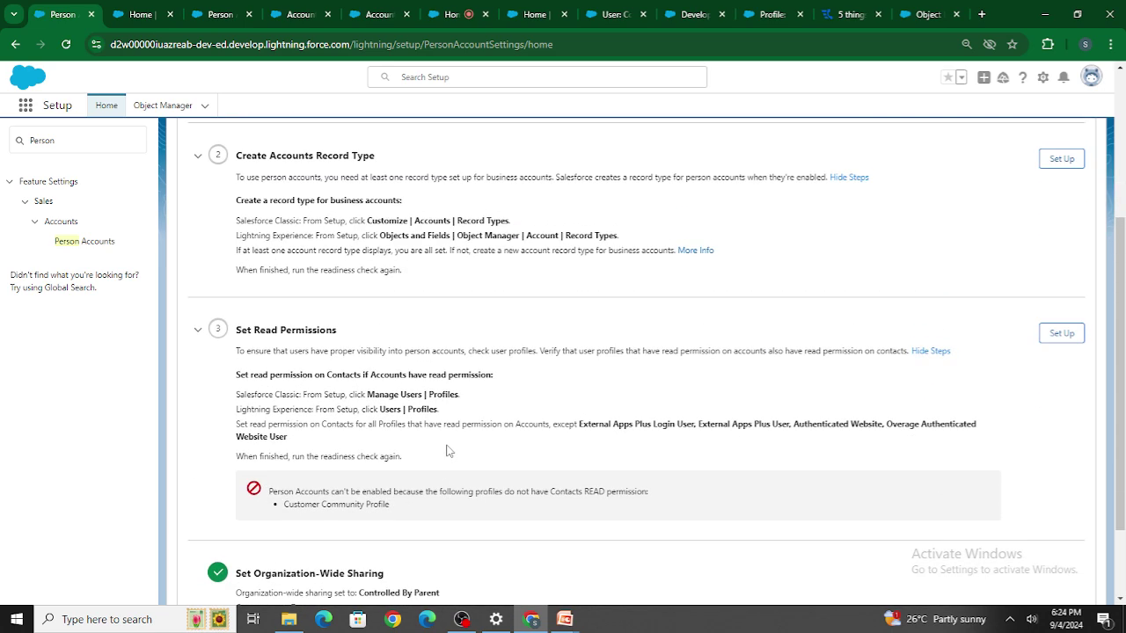
scroll(447, 452, "up", 2)
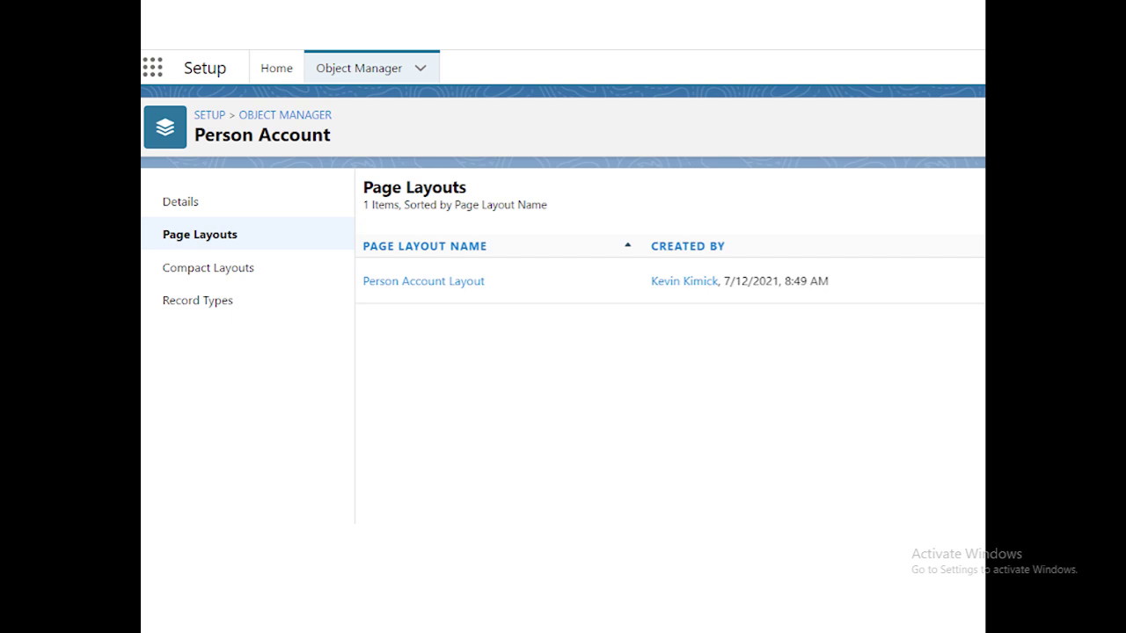
Switch from the PowerPoint slide show to the OBS Studio 28.1.2 window with Alt+Tab.
key("alt+Tab")
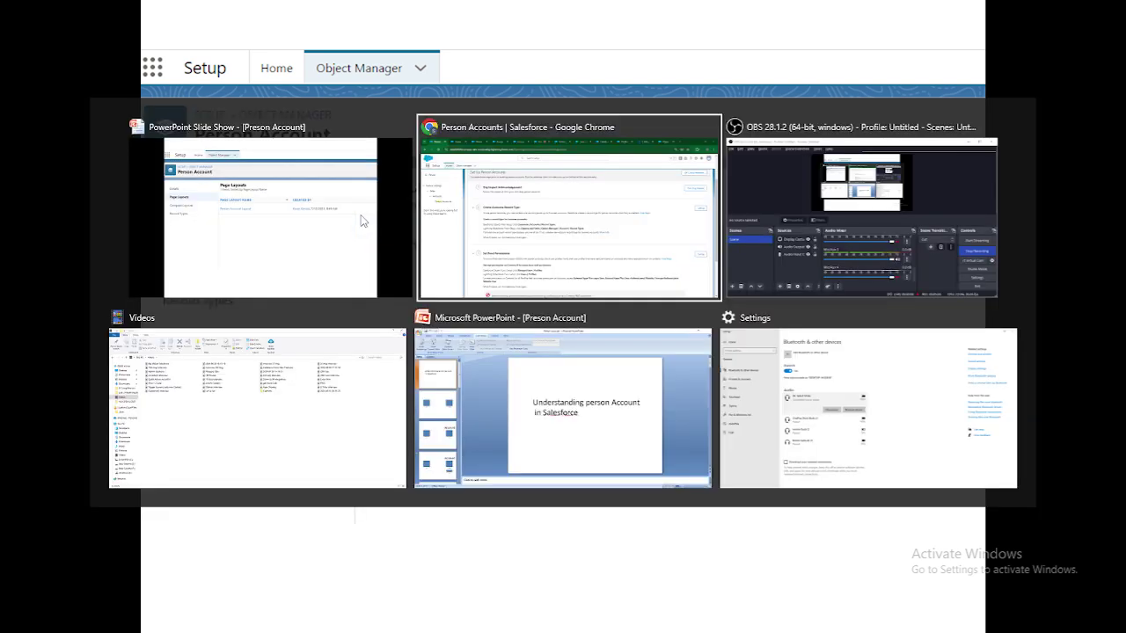
key("alt+Tab")
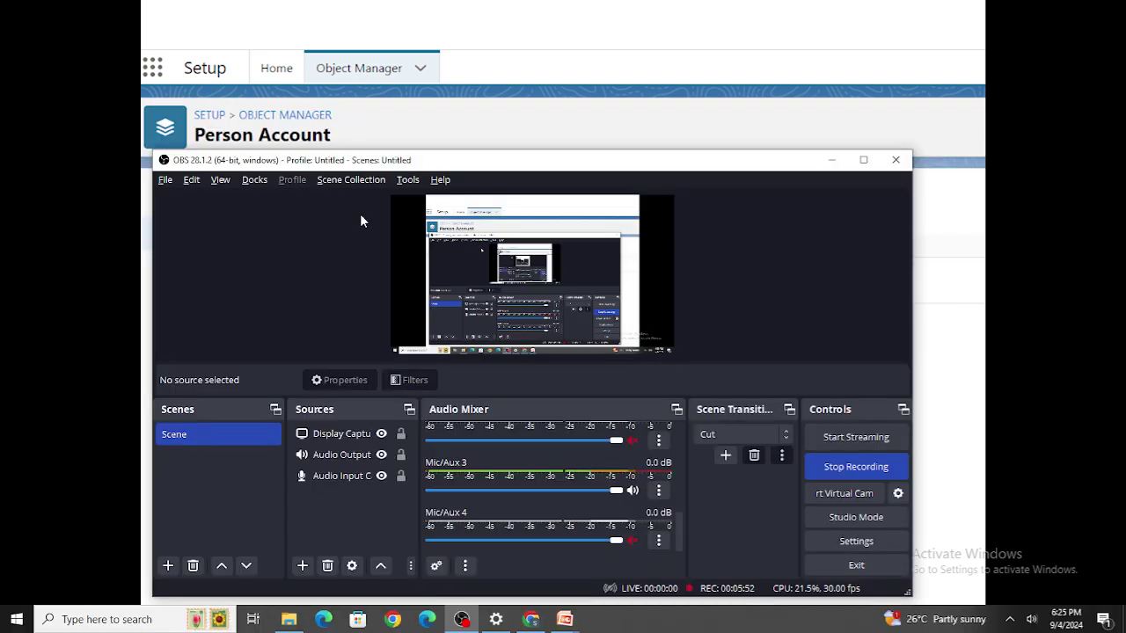